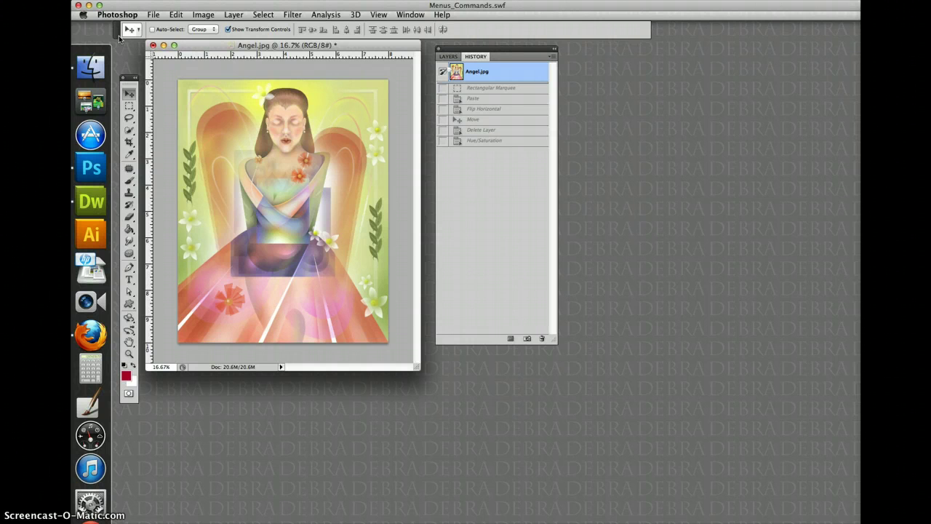
Step: Rearrange the workspace panels and browse the File menu without choosing a command
{"action": "mouse_move", "coordinate": [126, 78]}
{"action": "left_mouse_down"}
{"action": "mouse_move", "coordinate": [132, 124]}
{"action": "mouse_move", "coordinate": [123, 88]}
{"action": "left_mouse_up"}
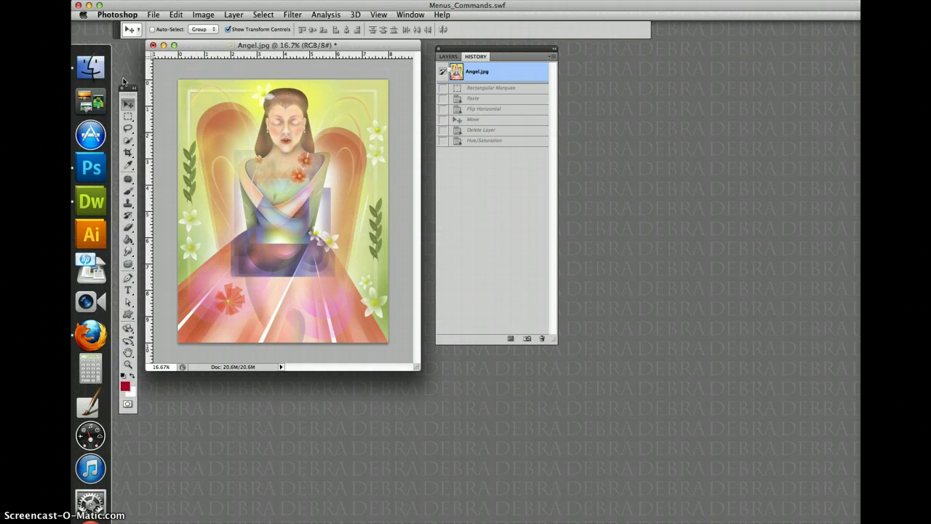
{"action": "left_click_drag", "start_coordinate": [119, 31], "coordinate": [90, 32]}
{"action": "left_click", "coordinate": [153, 16]}
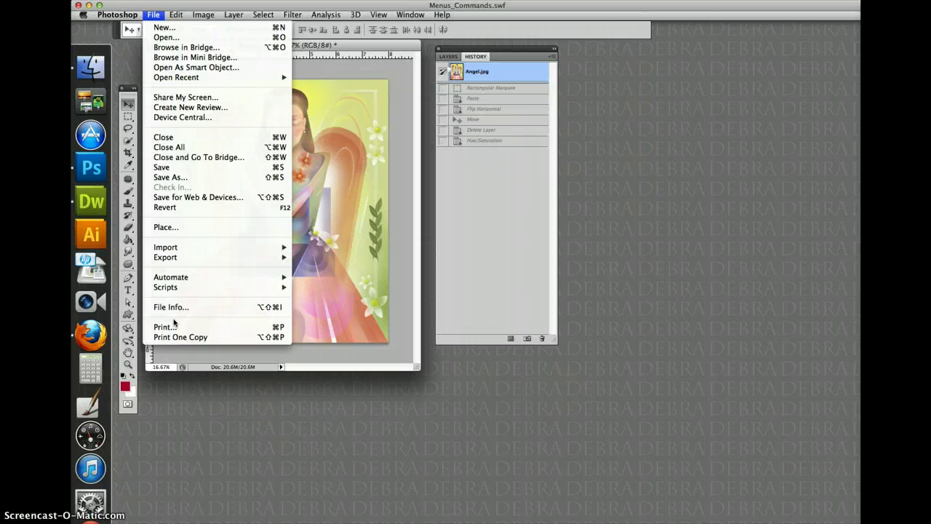
{"action": "mouse_move", "coordinate": [176, 16]}
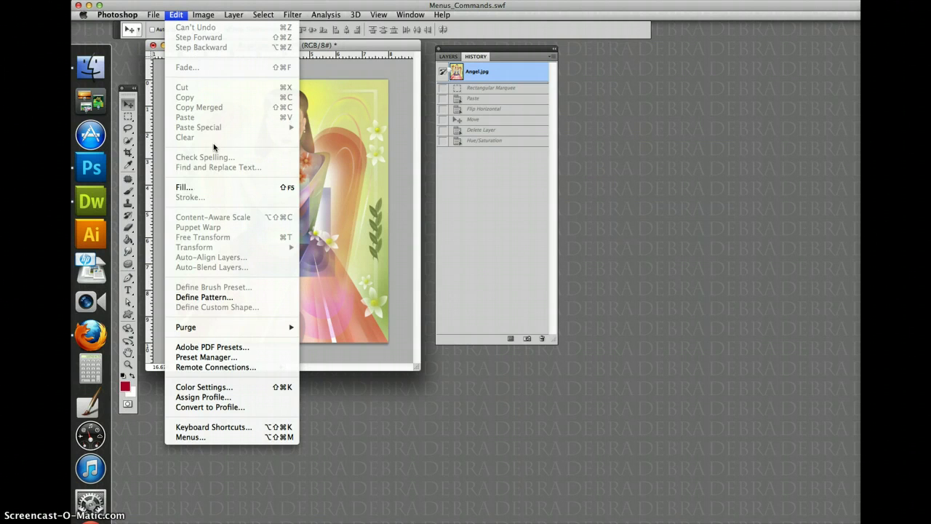
{"action": "left_click", "coordinate": [329, 133]}
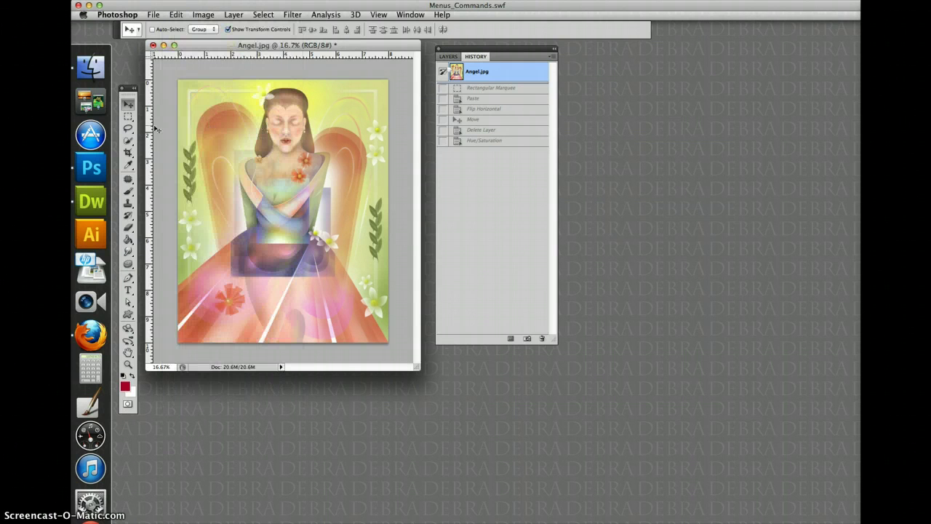
Step: Select the painting's left half with the Rectangular Marquee and copy it
{"action": "left_click", "coordinate": [127, 115]}
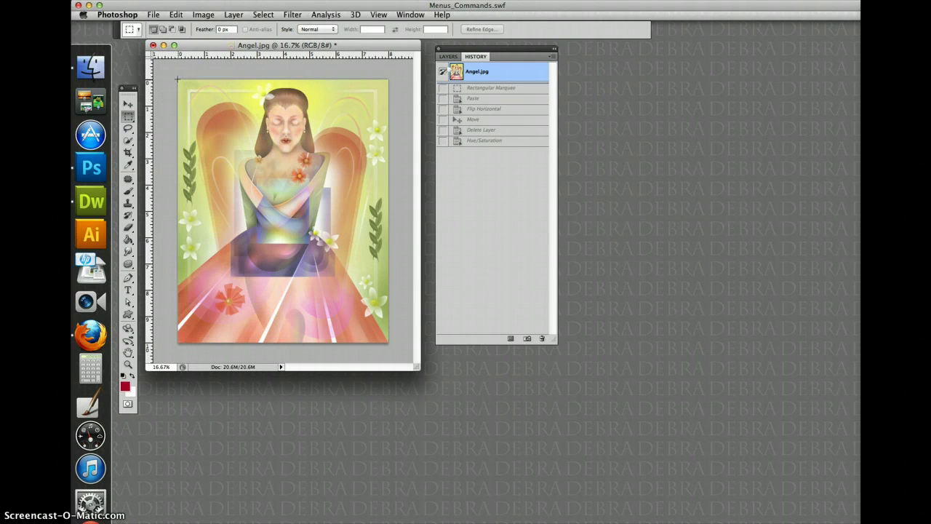
{"action": "left_click_drag", "start_coordinate": [228, 247], "coordinate": [284, 347]}
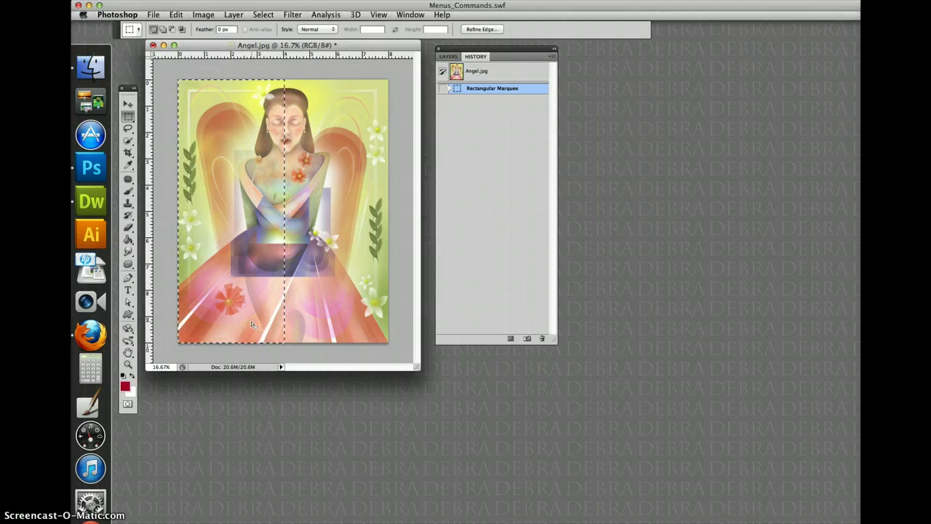
{"action": "left_click", "coordinate": [176, 15]}
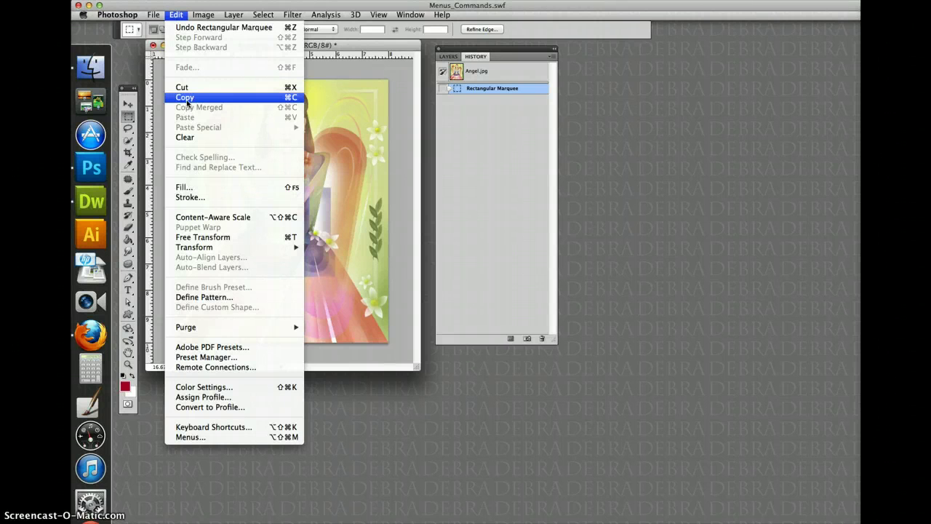
{"action": "left_click", "coordinate": [187, 102]}
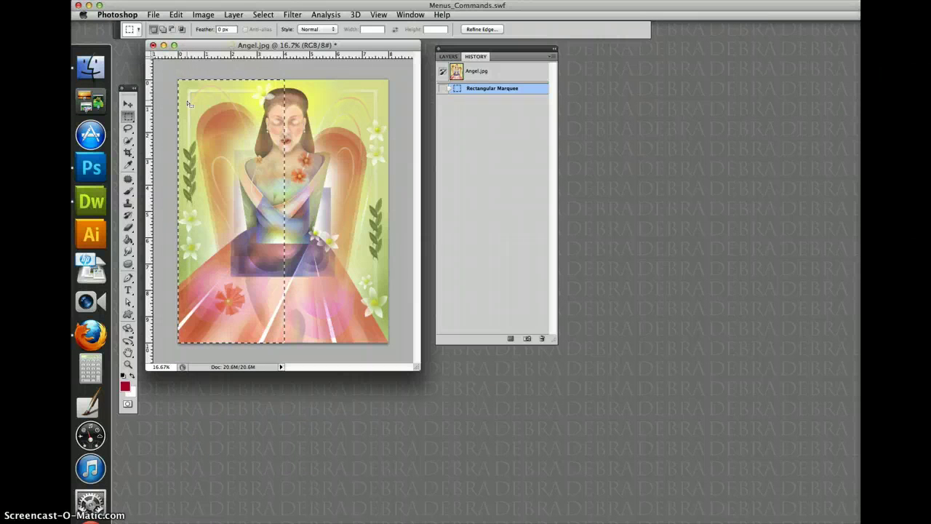
Step: Paste the copied half as new Layer 1, shift it sideways, and begin the Edit > Transform horizontal flip
{"action": "left_click", "coordinate": [448, 57]}
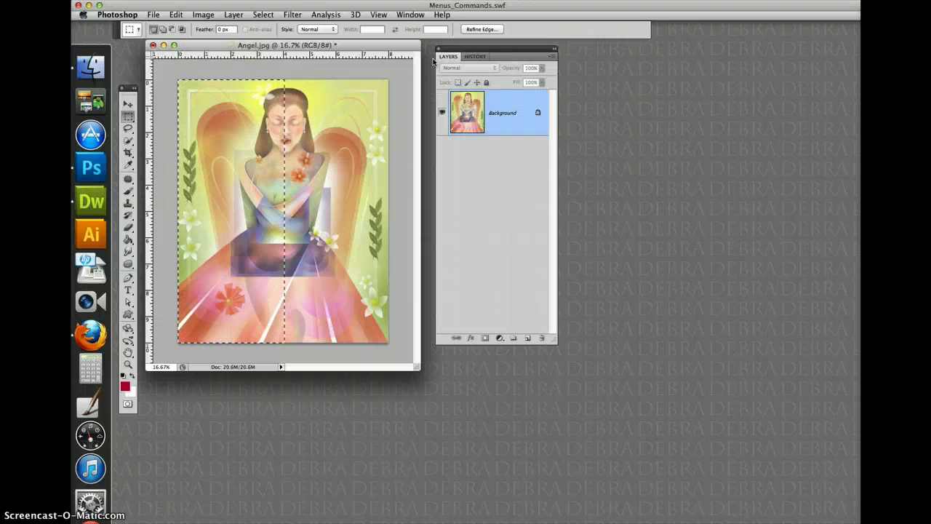
{"action": "left_click", "coordinate": [176, 14]}
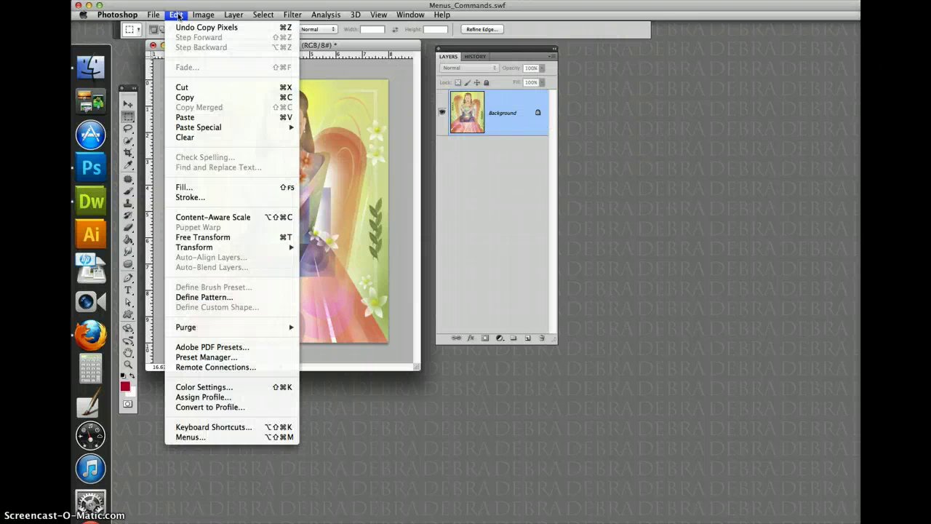
{"action": "left_click", "coordinate": [187, 117]}
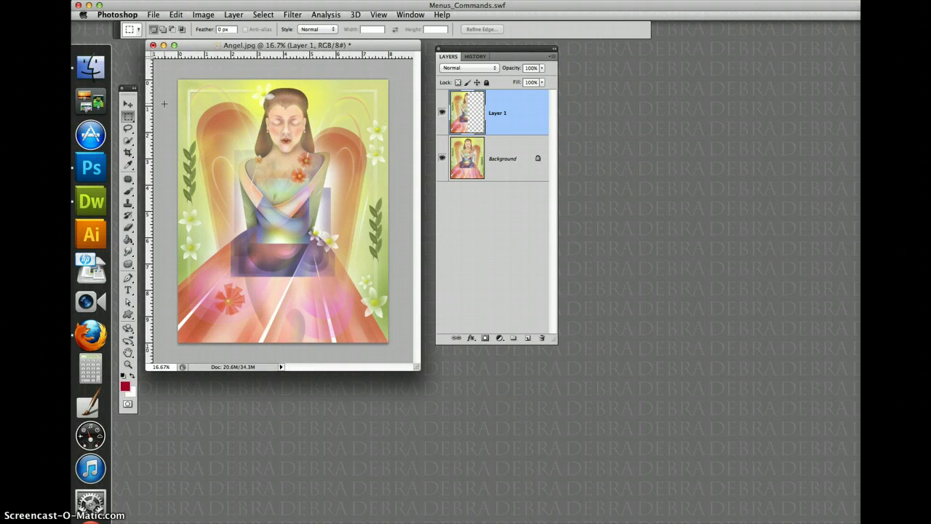
{"action": "left_click", "coordinate": [128, 103]}
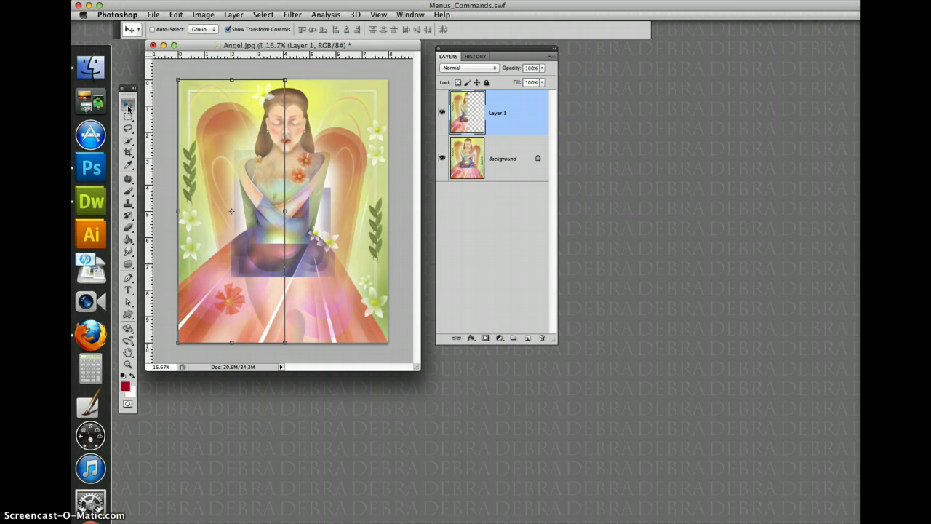
{"action": "mouse_move", "coordinate": [233, 169]}
{"action": "left_mouse_down"}
{"action": "mouse_move", "coordinate": [276, 152]}
{"action": "mouse_move", "coordinate": [225, 166]}
{"action": "mouse_move", "coordinate": [246, 169]}
{"action": "left_mouse_up"}
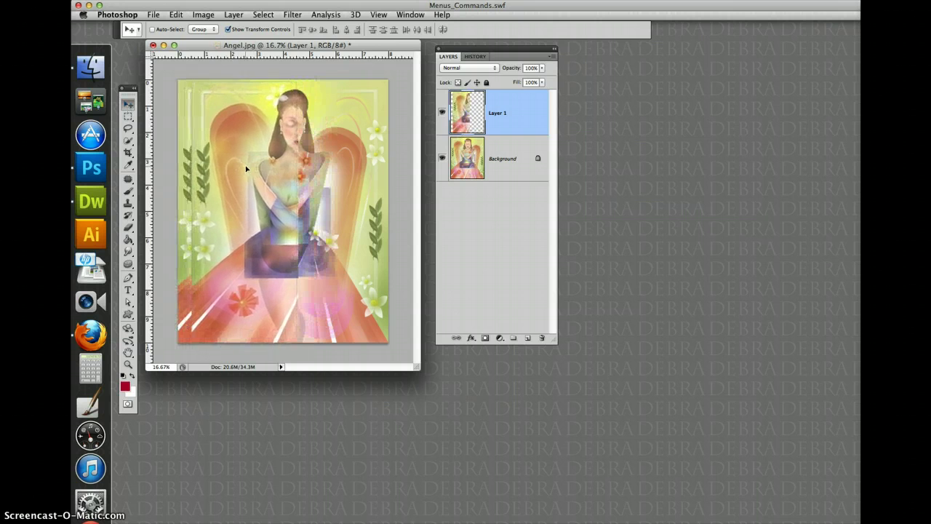
{"action": "left_click", "coordinate": [176, 14]}
{"action": "mouse_move", "coordinate": [202, 247]}
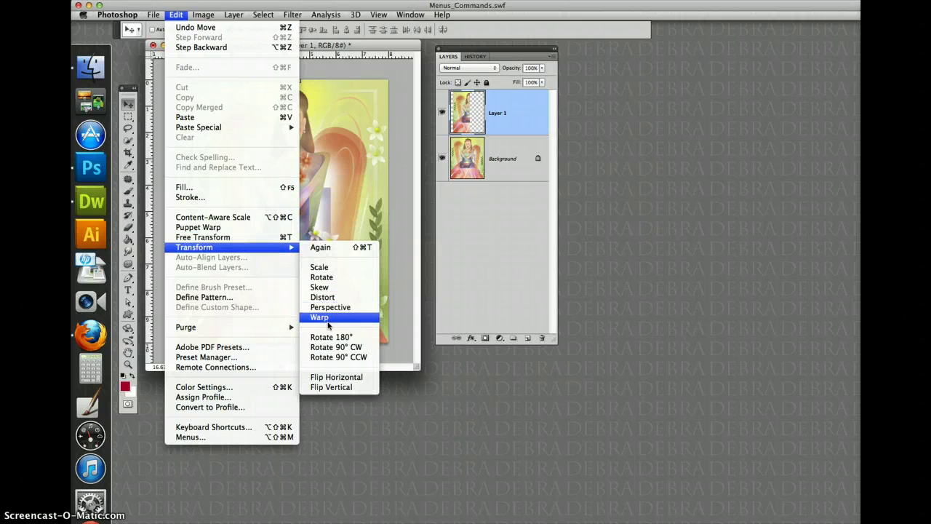
{"action": "left_click", "coordinate": [336, 378]}
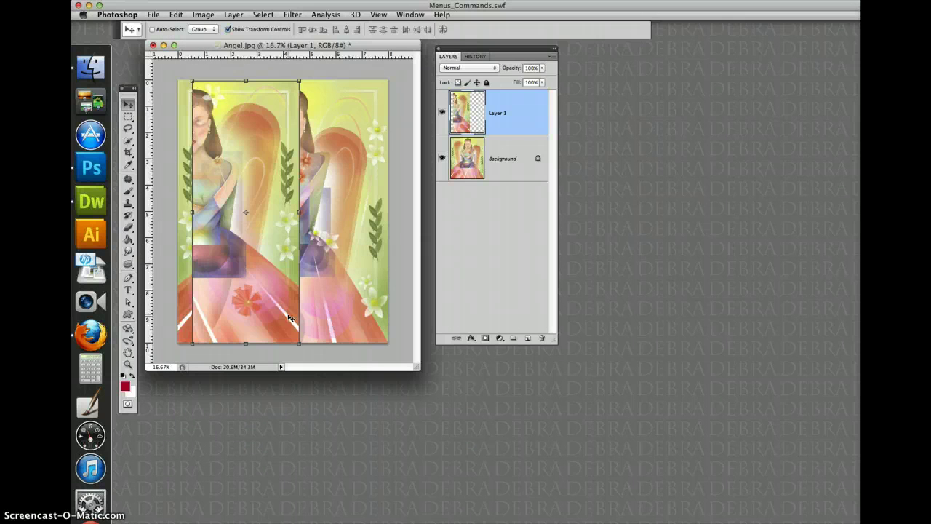
{"action": "left_click_drag", "start_coordinate": [222, 122], "coordinate": [320, 119]}
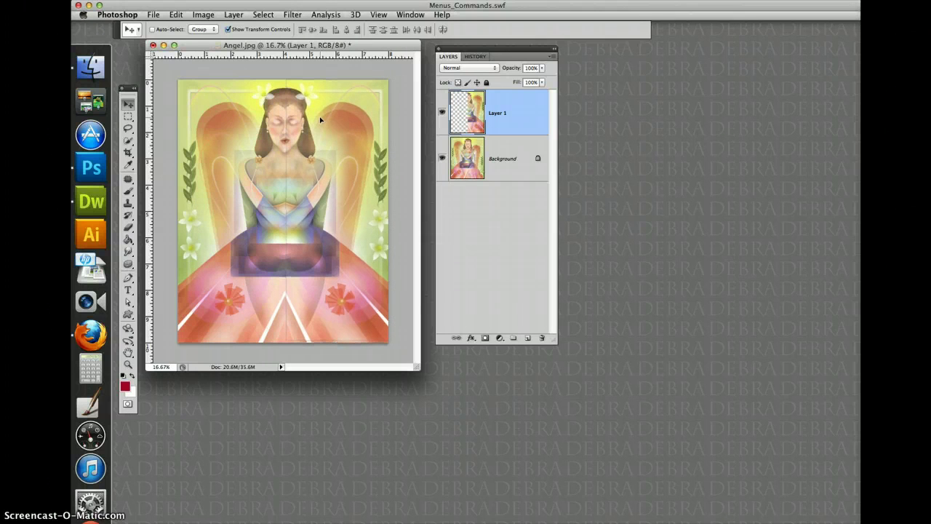
{"action": "left_click_drag", "start_coordinate": [320, 120], "coordinate": [317, 118]}
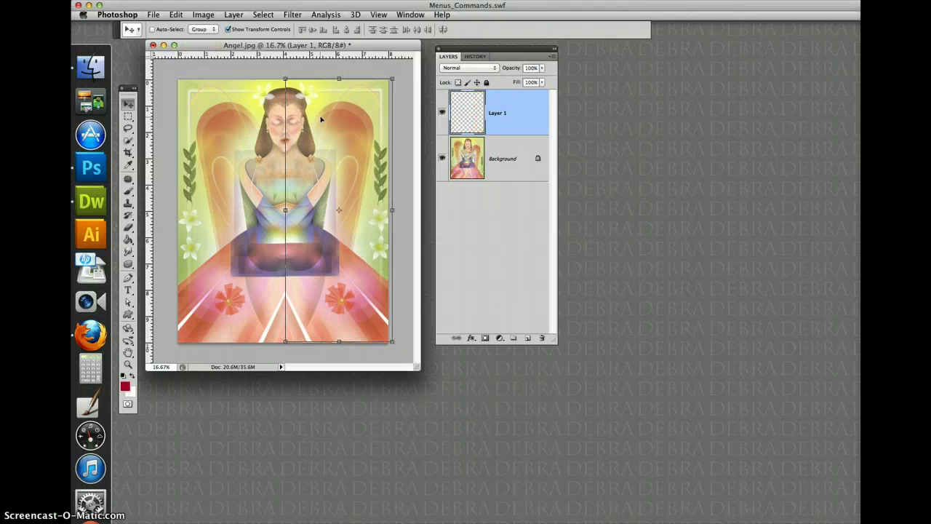
{"action": "left_click_drag", "start_coordinate": [501, 118], "coordinate": [539, 338]}
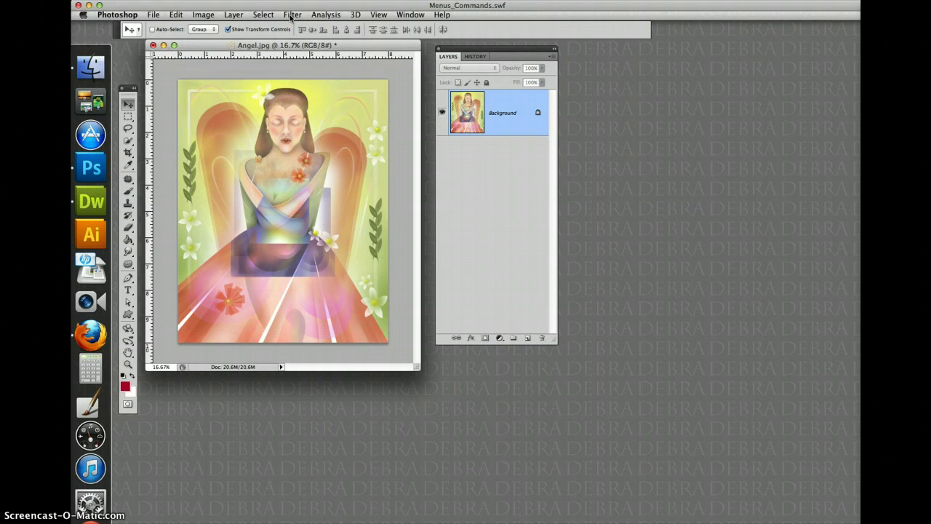
Step: Open Filter > Artistic > Watercolor and zoom its preview out to 12.5% to show the whole painting
{"action": "left_click", "coordinate": [291, 15]}
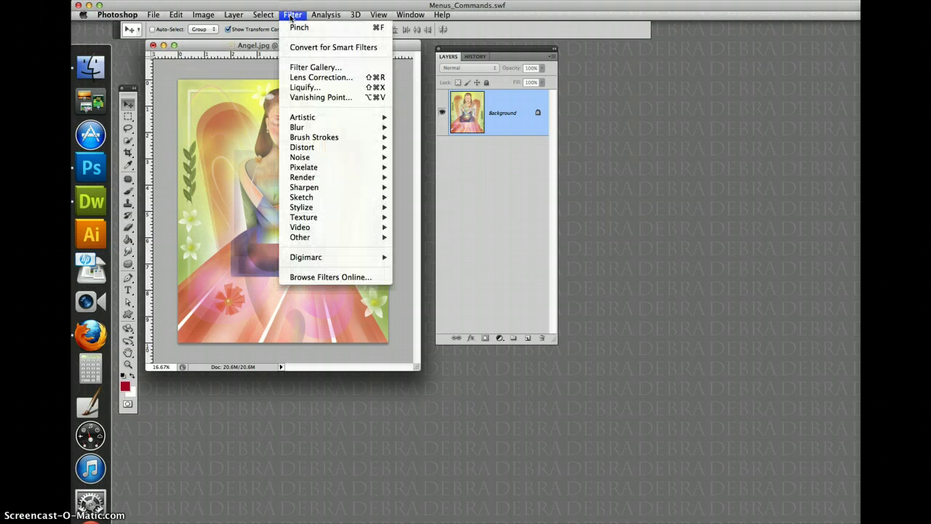
{"action": "mouse_move", "coordinate": [303, 117]}
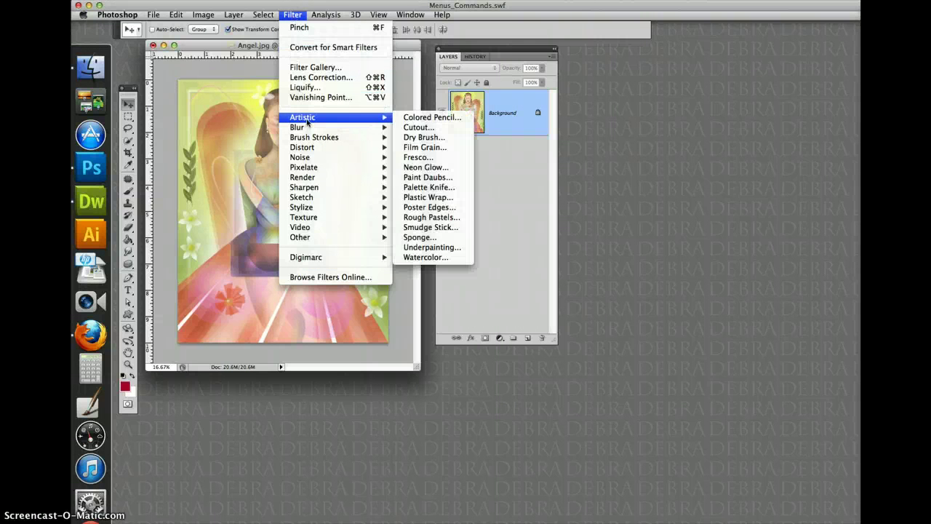
{"action": "left_click", "coordinate": [433, 257]}
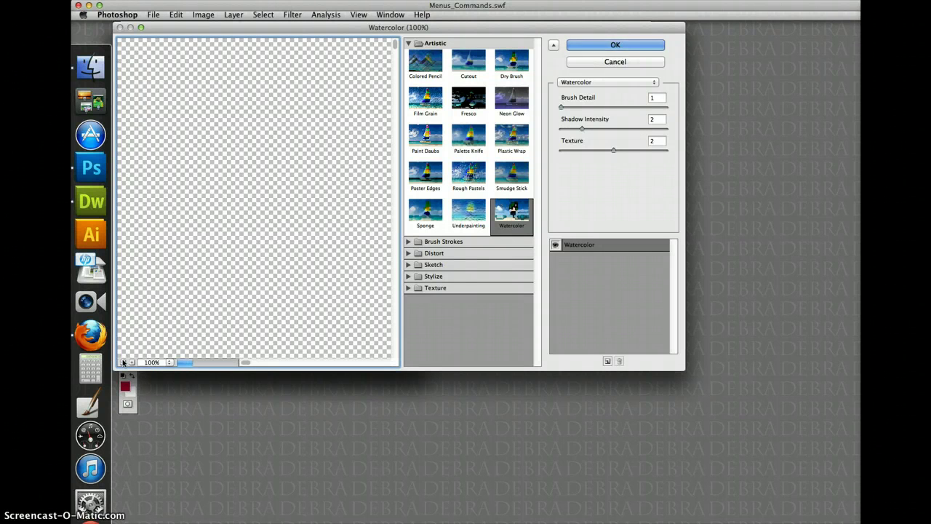
{"action": "left_click", "coordinate": [123, 362]}
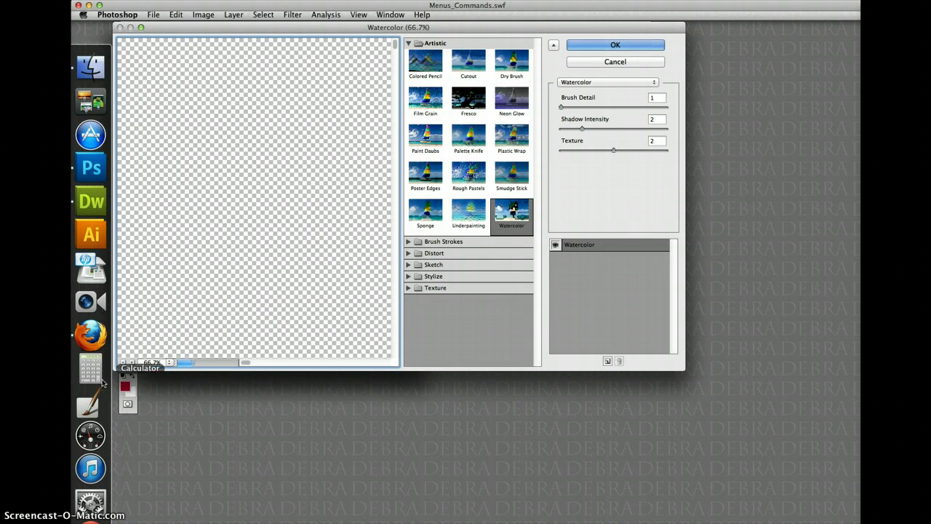
{"action": "left_click", "coordinate": [123, 361]}
{"action": "left_click", "coordinate": [123, 362]}
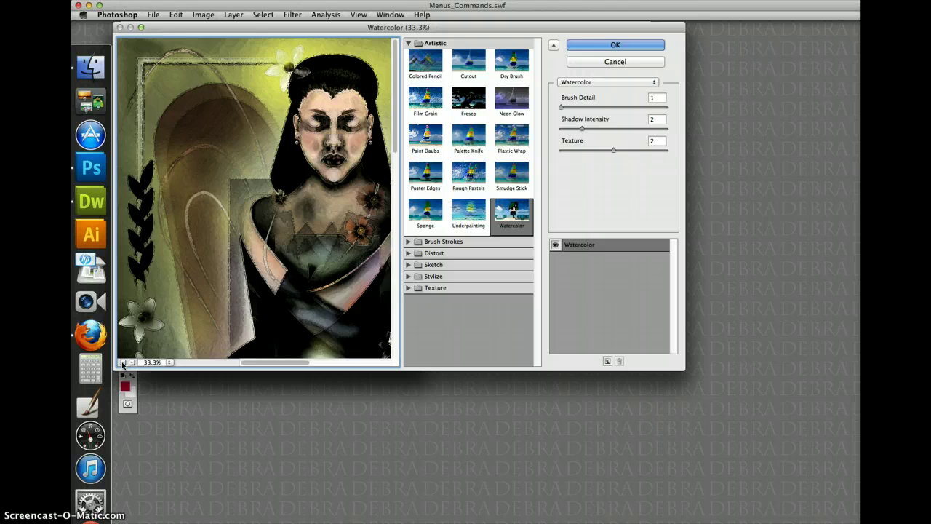
{"action": "left_click", "coordinate": [123, 362]}
{"action": "left_click", "coordinate": [123, 362]}
{"action": "left_click", "coordinate": [123, 361]}
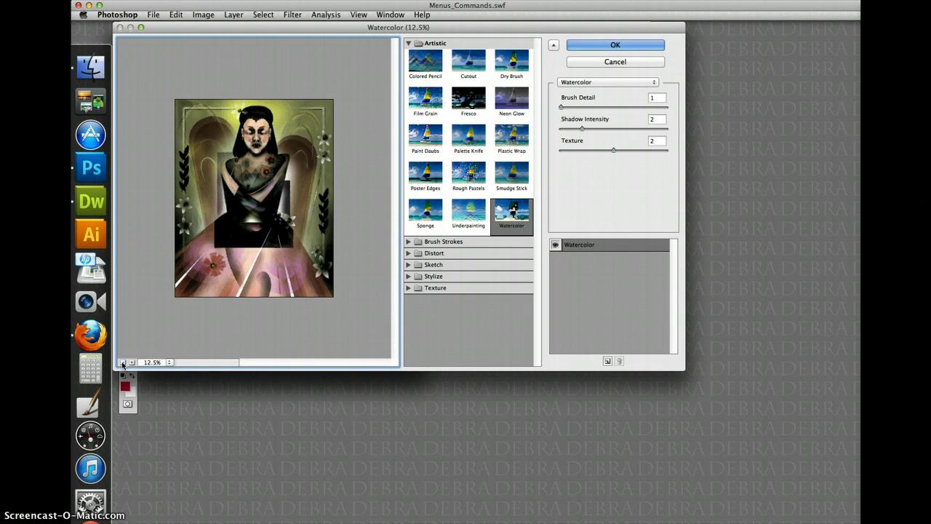
Step: Cancel the Watercolor gallery and open the Filter > Distort > Pinch settings
{"action": "left_click", "coordinate": [600, 62]}
{"action": "left_click", "coordinate": [294, 15]}
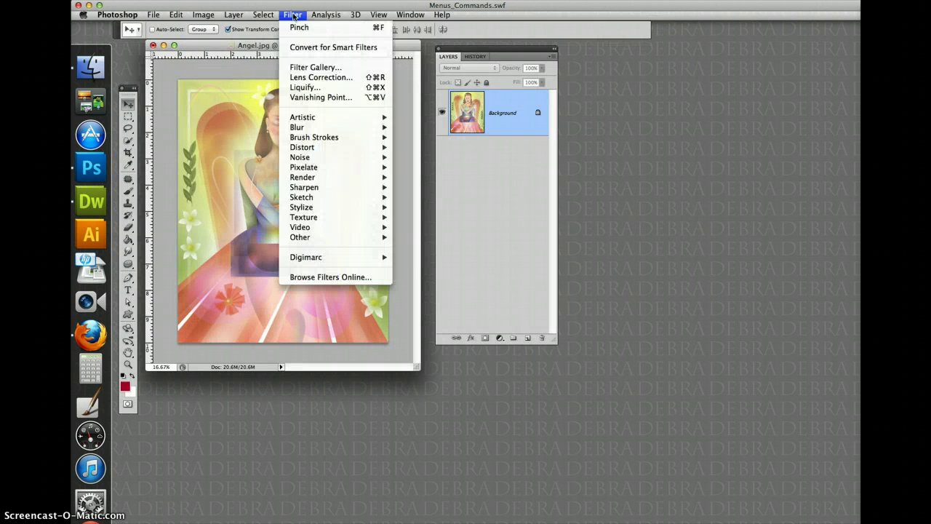
{"action": "mouse_move", "coordinate": [311, 147]}
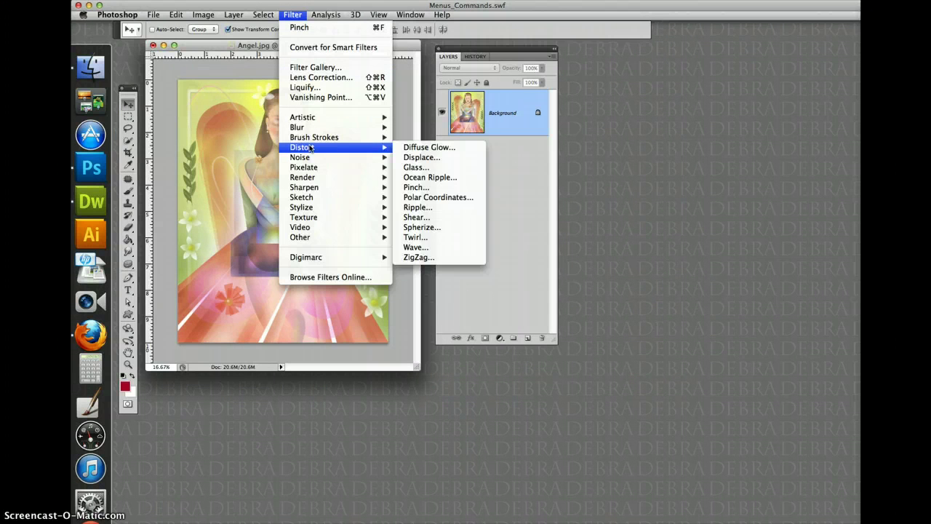
{"action": "left_click", "coordinate": [430, 187]}
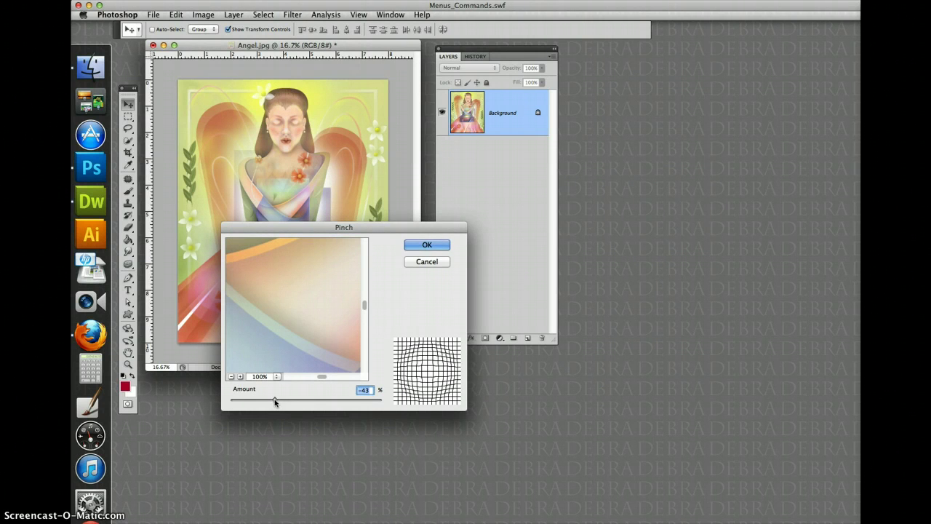
Step: Zoom the Pinch preview out to a thumbnail, then back in to 12.5%
{"action": "left_click", "coordinate": [230, 376]}
{"action": "left_click", "coordinate": [230, 377]}
{"action": "left_click", "coordinate": [230, 377]}
{"action": "left_click", "coordinate": [231, 376]}
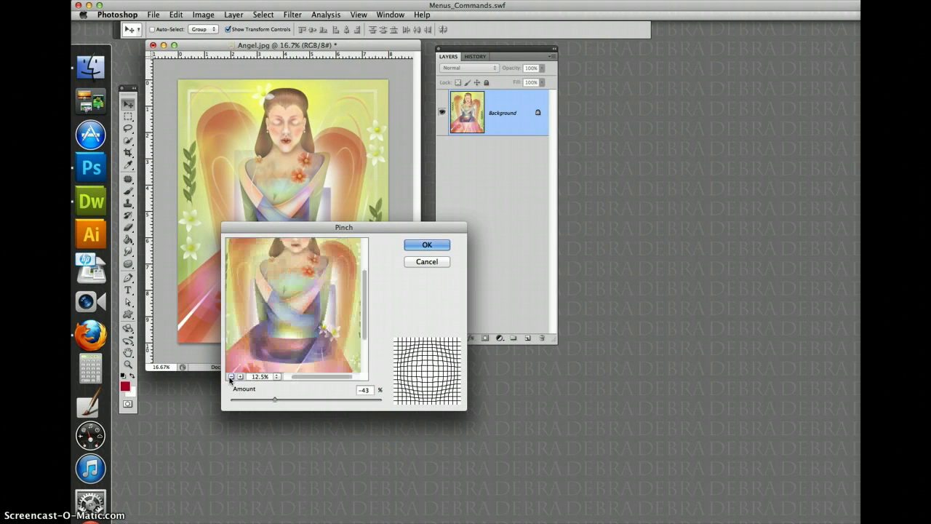
{"action": "left_click", "coordinate": [230, 377]}
{"action": "left_click", "coordinate": [230, 377]}
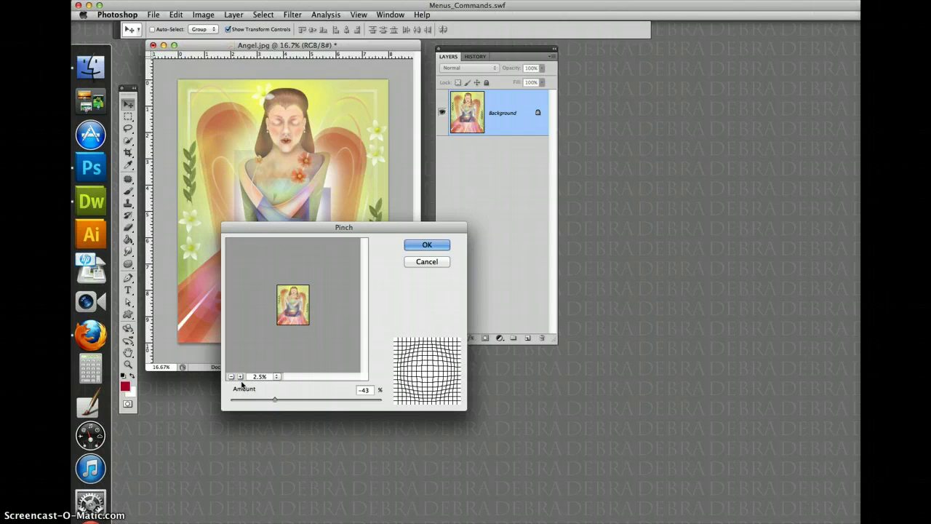
{"action": "left_click", "coordinate": [240, 377]}
{"action": "left_click", "coordinate": [240, 377]}
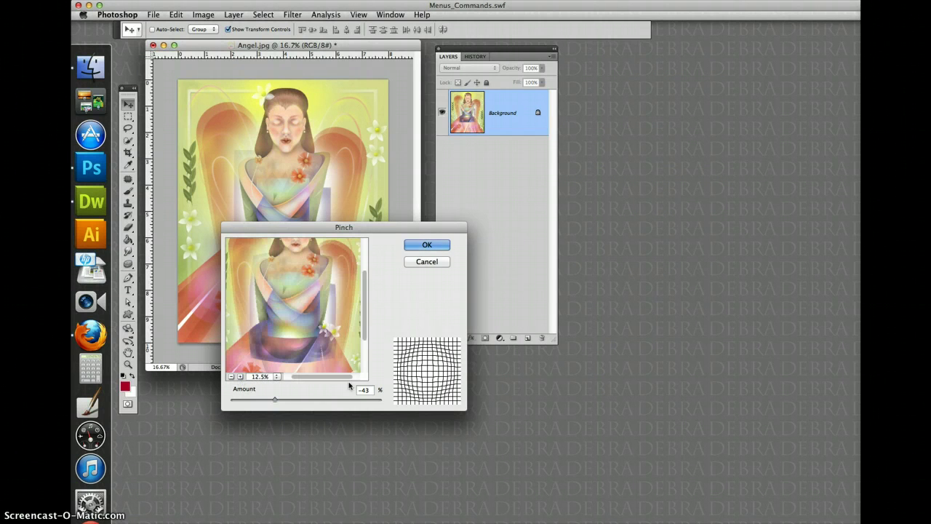
Step: Set the Pinch amount to -2% and apply it to the painting
{"action": "left_click", "coordinate": [274, 400]}
{"action": "left_click_drag", "start_coordinate": [274, 401], "coordinate": [304, 400]}
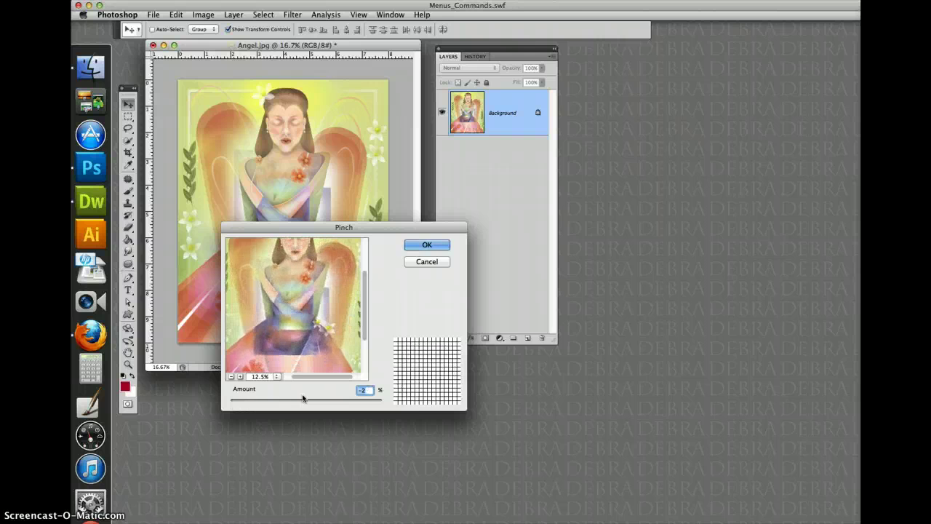
{"action": "left_click", "coordinate": [427, 245]}
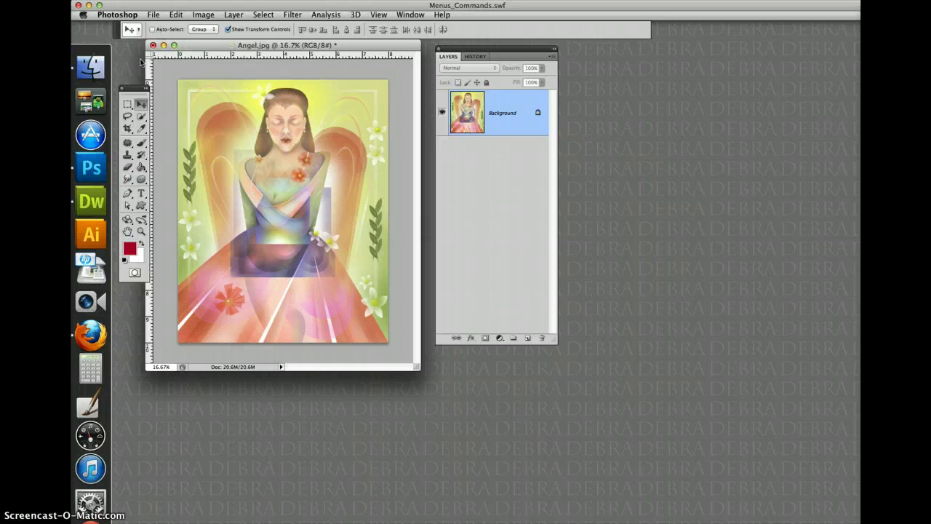
{"action": "left_click", "coordinate": [143, 85]}
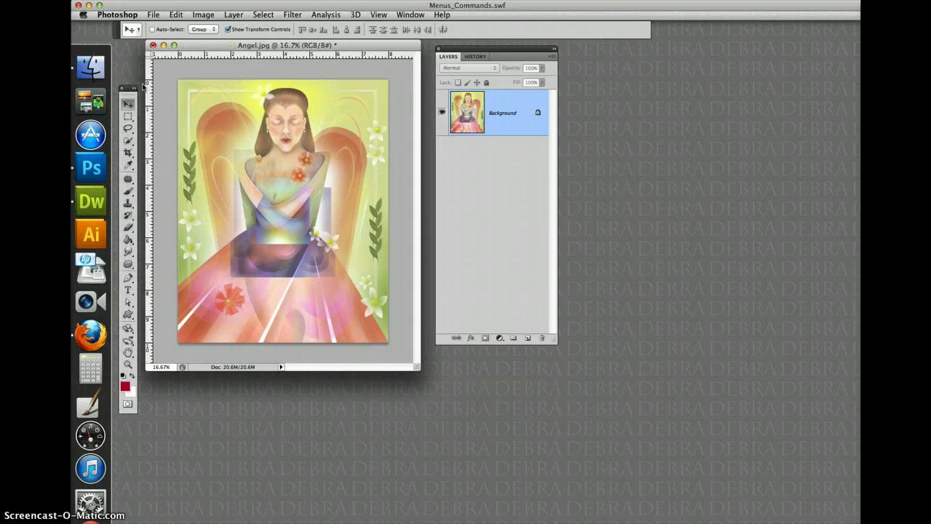
{"action": "left_click", "coordinate": [294, 15]}
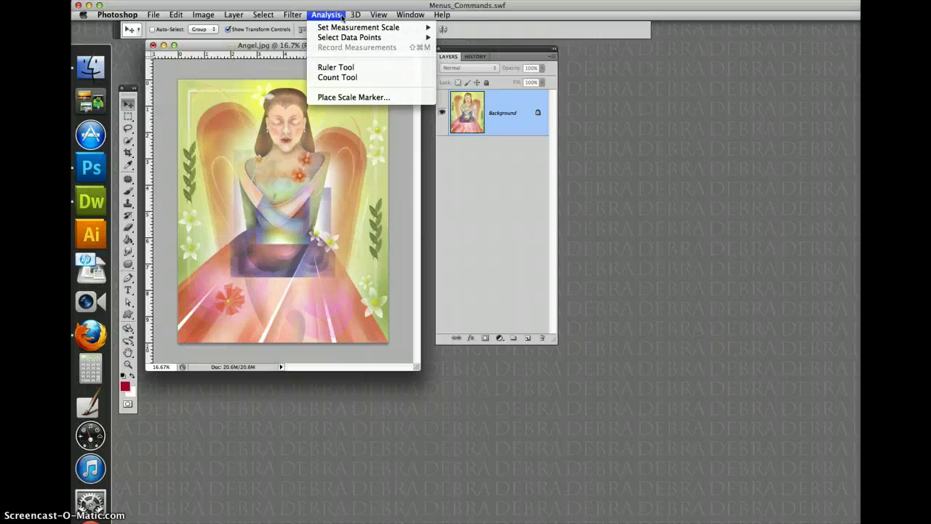
{"action": "mouse_move", "coordinate": [409, 14]}
{"action": "left_click", "coordinate": [326, 106]}
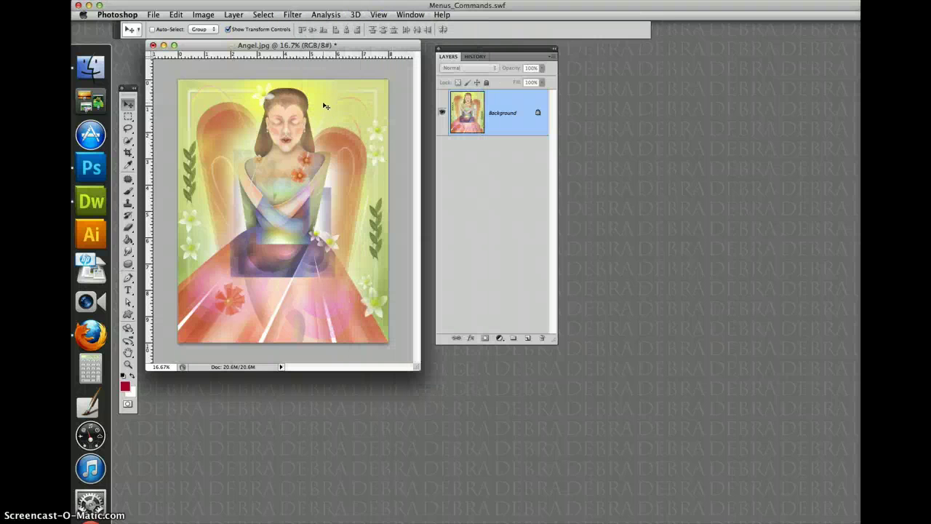